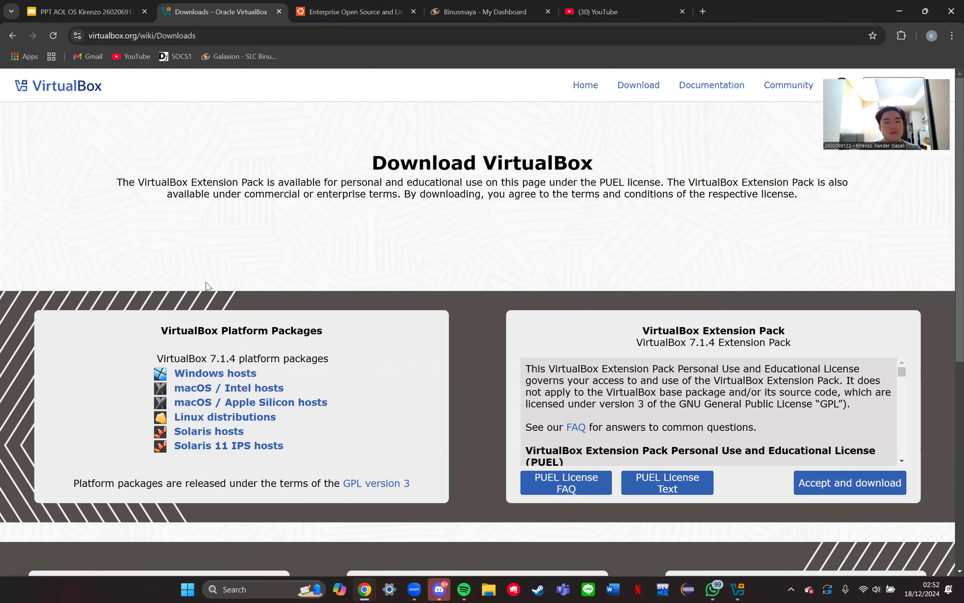
# Open the Ubuntu Desktop download page on ubuntu.com and view the Ubuntu 24.04.1 LTS download section
pyautogui.click(359, 6)
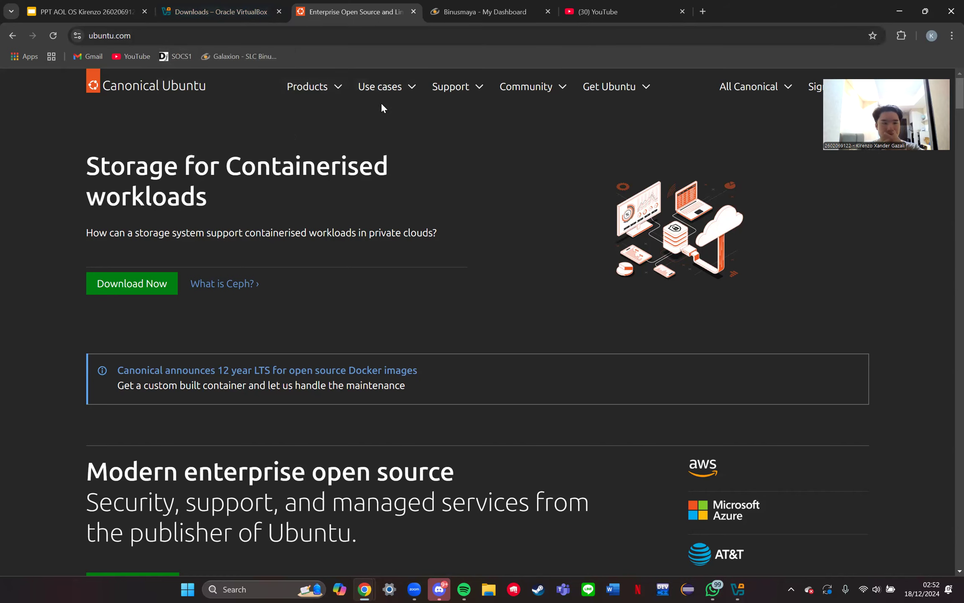
pyautogui.click(338, 39)
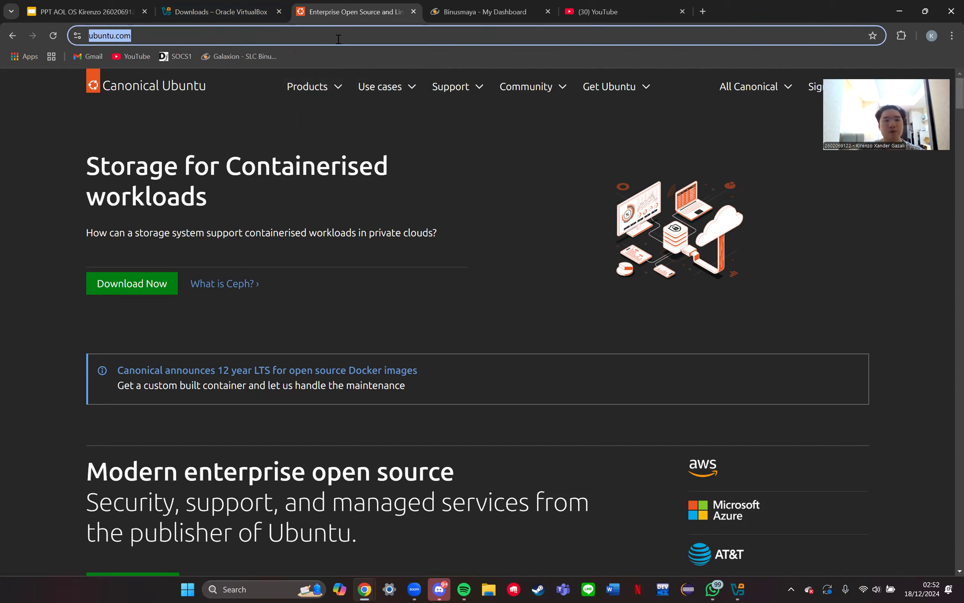
pyautogui.click(166, 33)
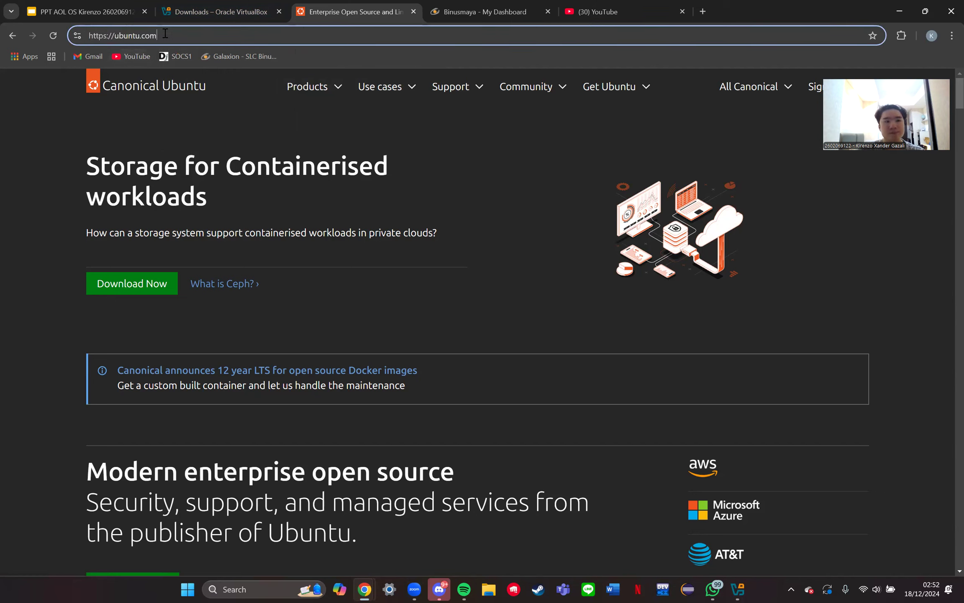
pyautogui.click(616, 95)
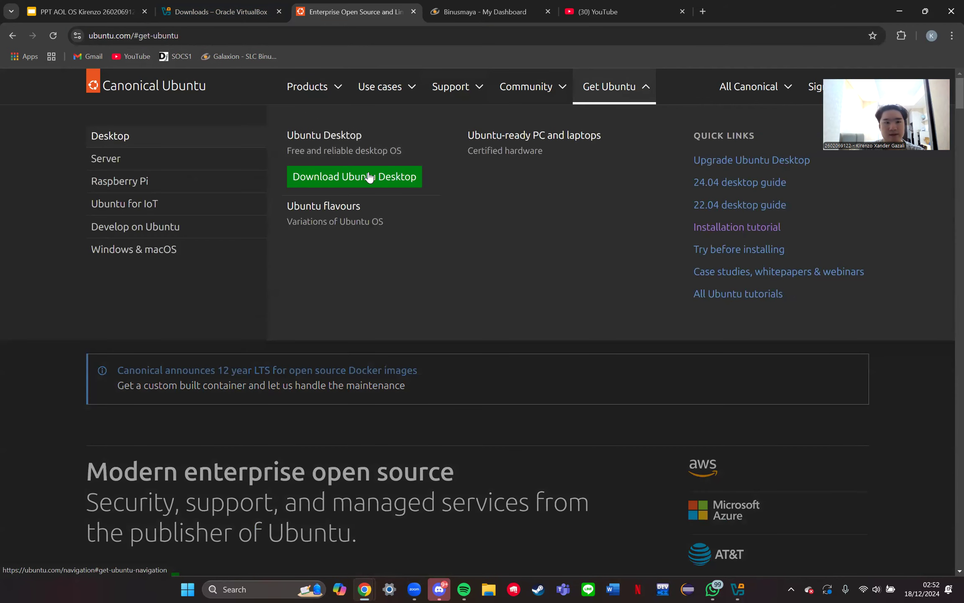
pyautogui.click(387, 180)
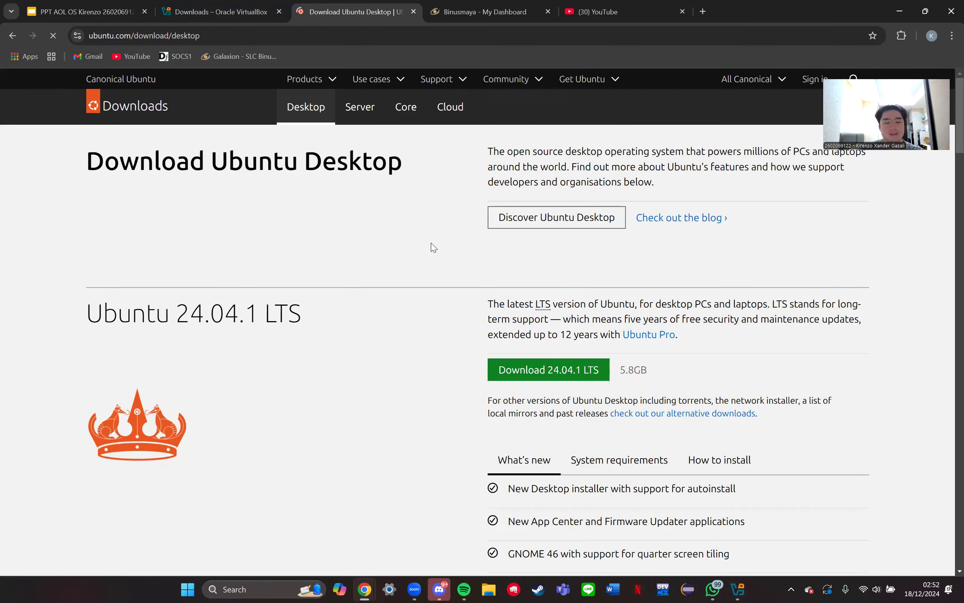
pyautogui.scroll(-2, 503, 268)
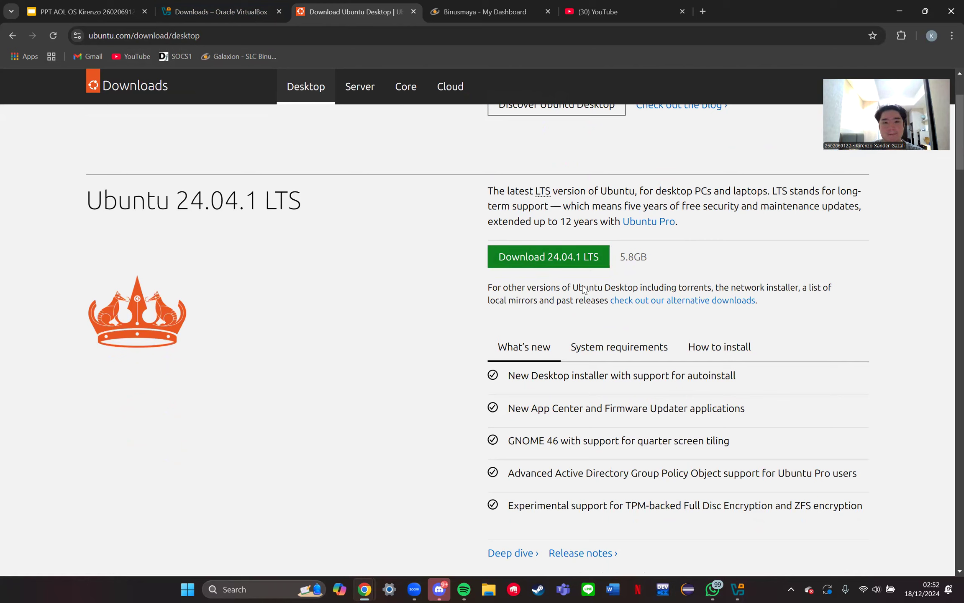
# Return to the VirtualBox downloads page, then switch to Oracle VirtualBox Manager and reposition its window
pyautogui.click(217, 9)
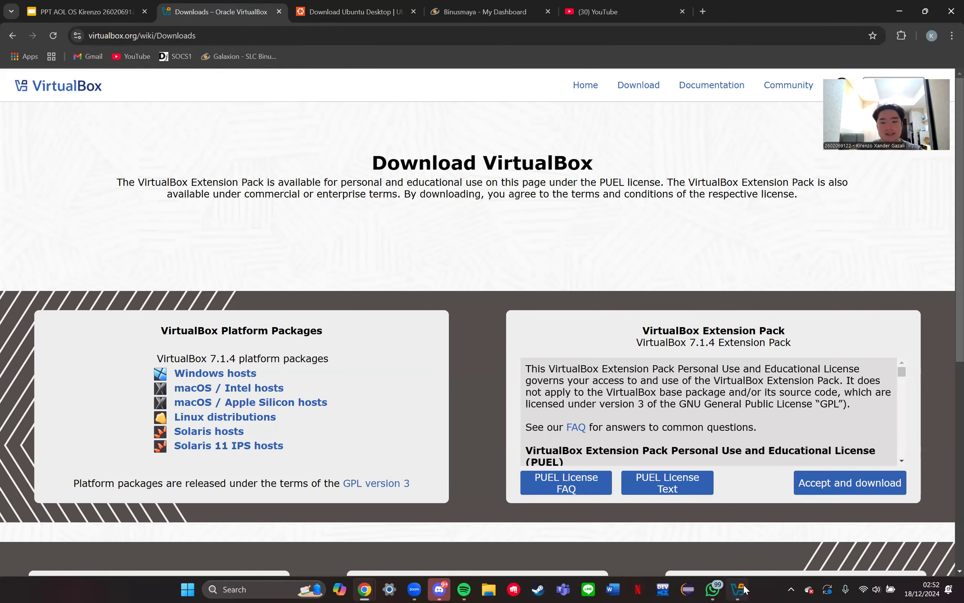
pyautogui.moveTo(742, 589)
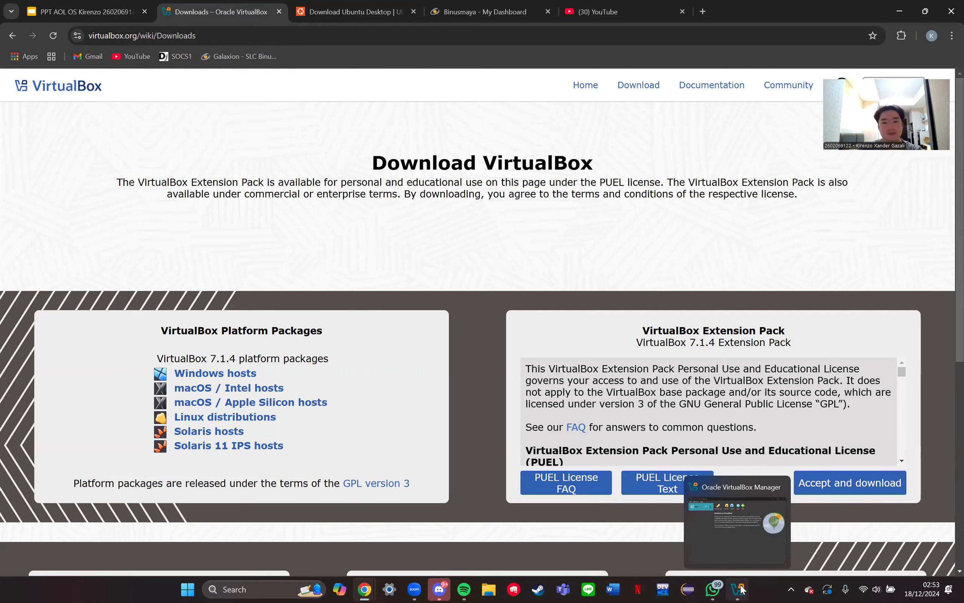
pyautogui.click(739, 589)
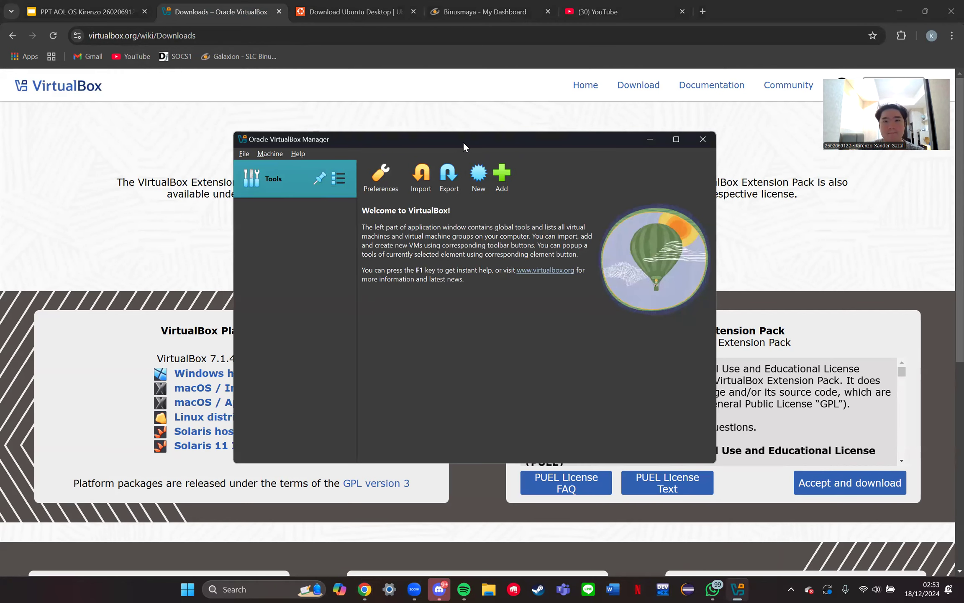
pyautogui.moveTo(464, 143); pyautogui.dragTo(493, 147)
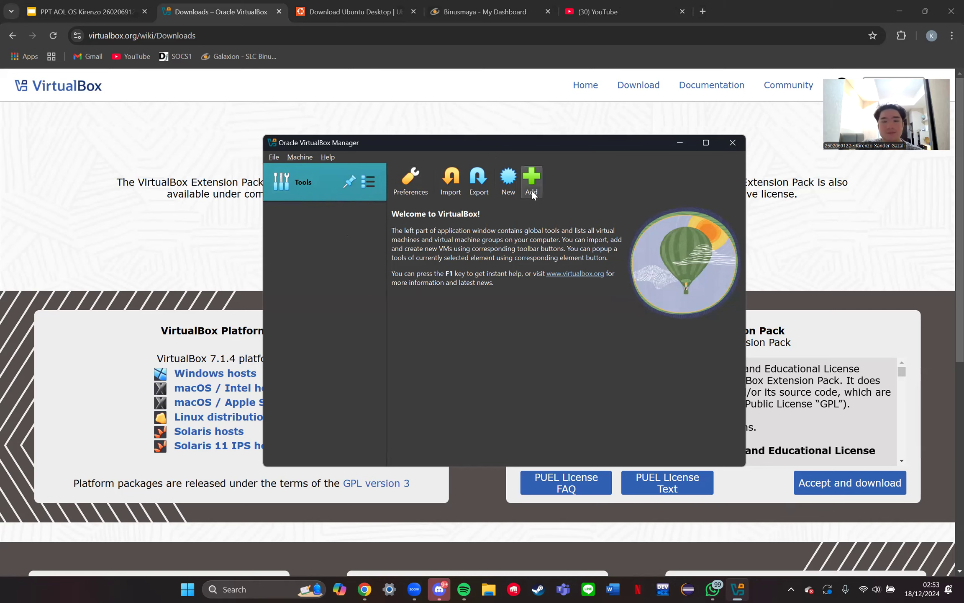
# Start a new virtual machine named Ubunto with ubuntu-24.04.1-desktop-amd64.iso from Downloads as its ISO image
pyautogui.click(507, 180)
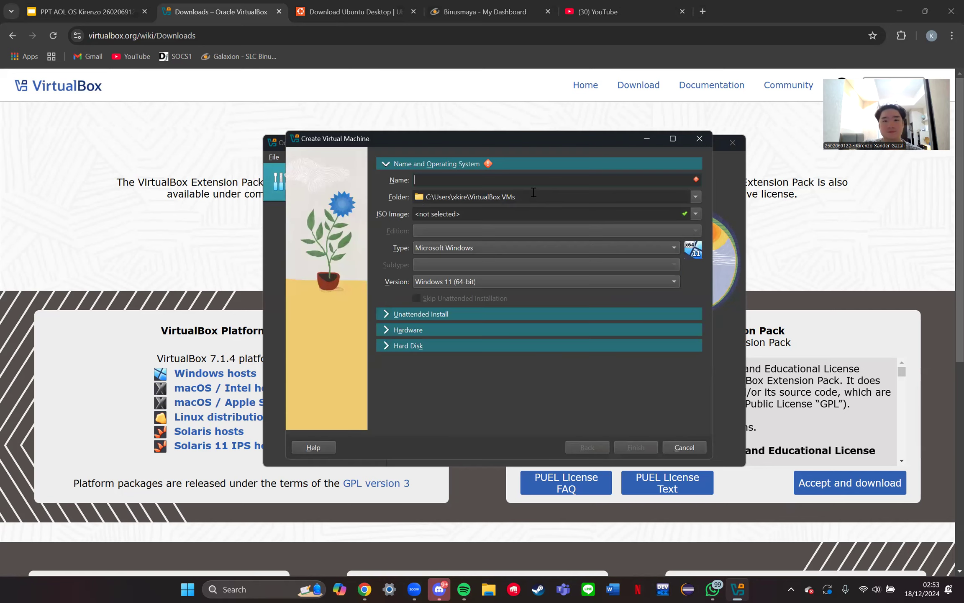
pyautogui.write('U')
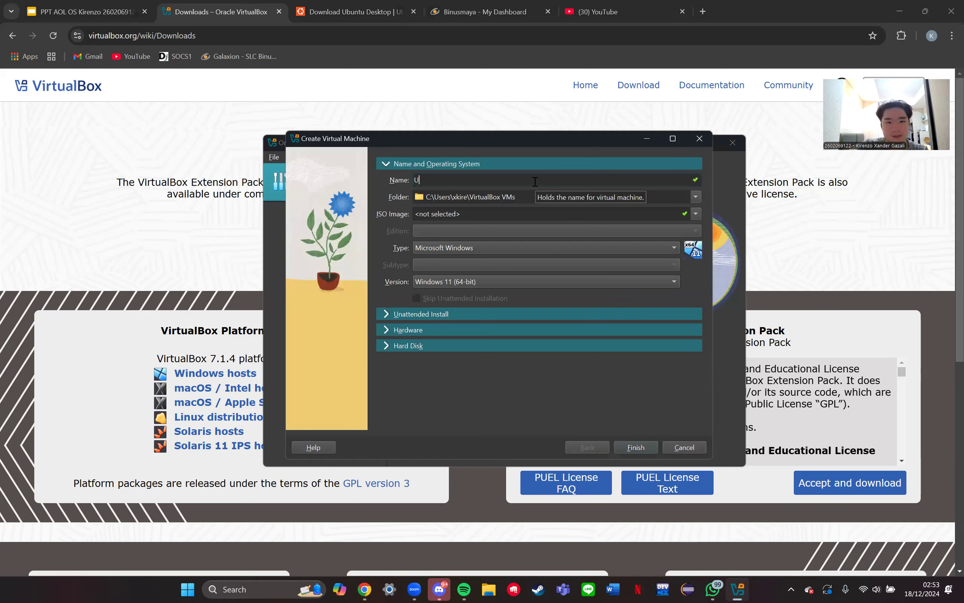
pyautogui.write('bunto')
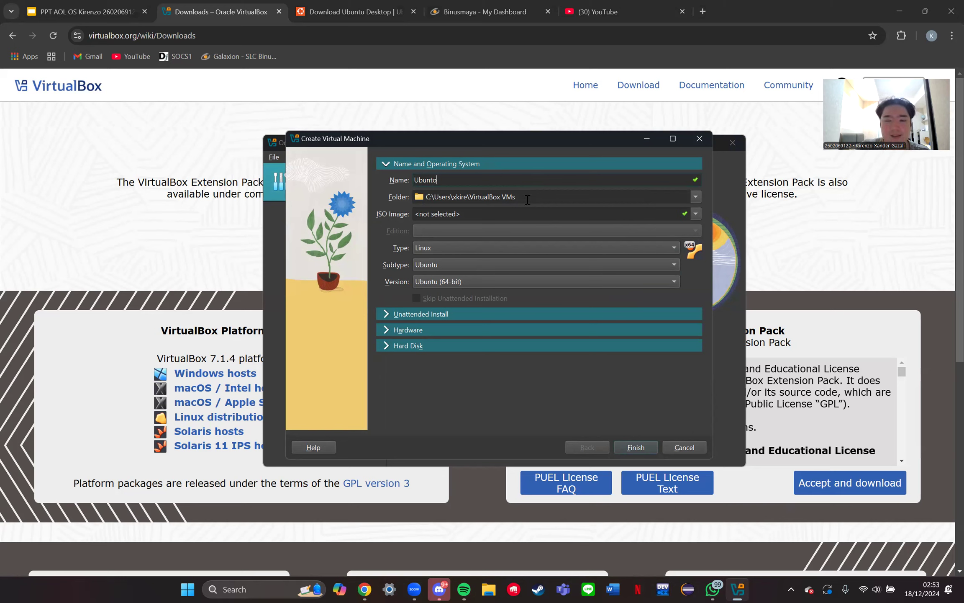
pyautogui.click(695, 214)
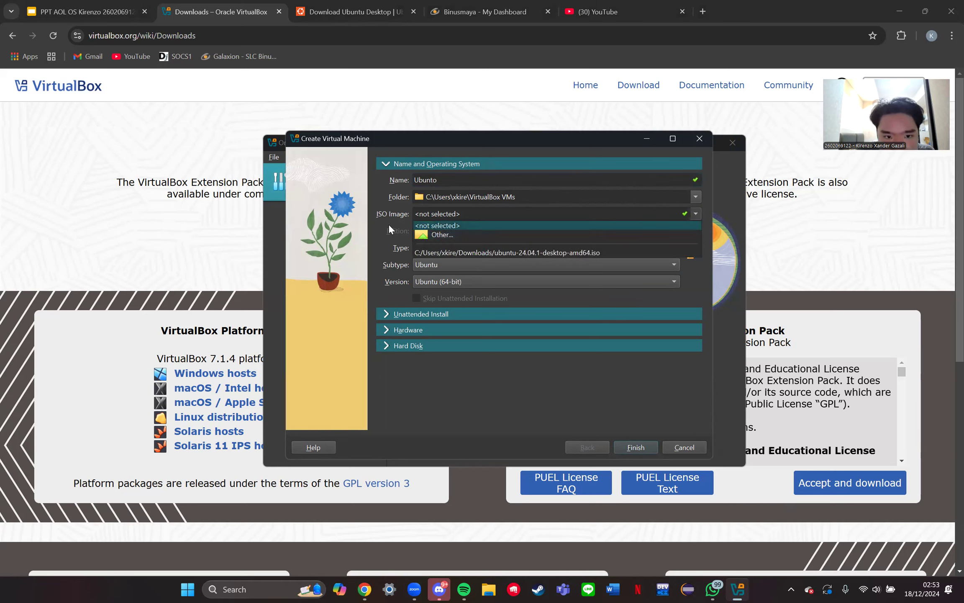
pyautogui.click(483, 253)
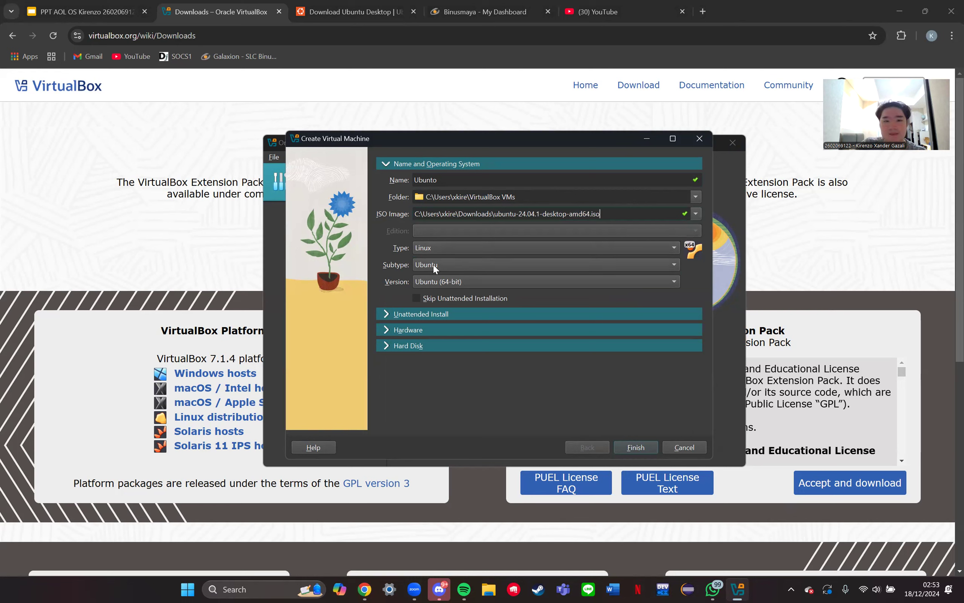
# Check the default password in the unattended install settings, hide it again, and enable Guest Additions
pyautogui.click(386, 315)
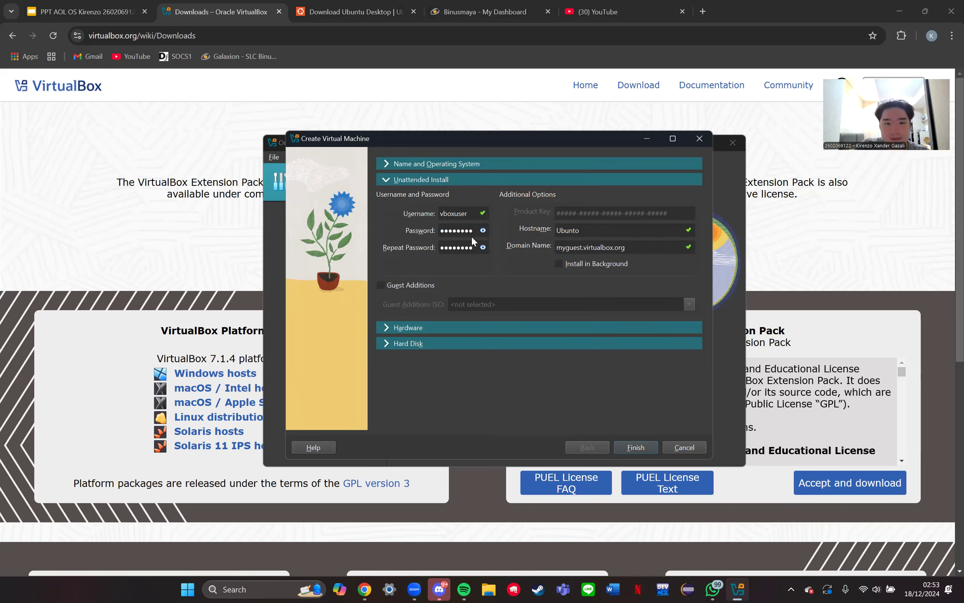
pyautogui.click(483, 231)
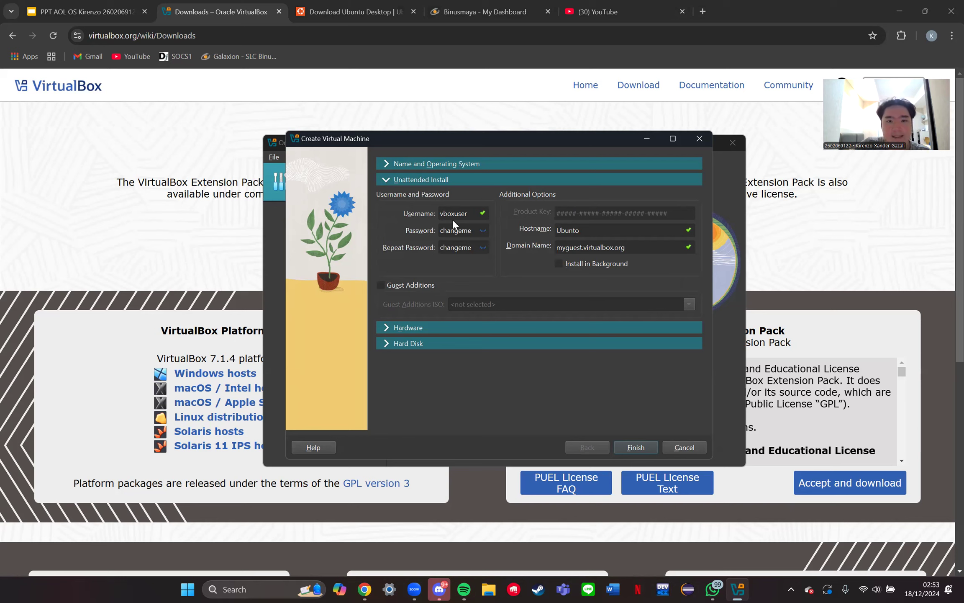
pyautogui.click(482, 232)
pyautogui.click(484, 231)
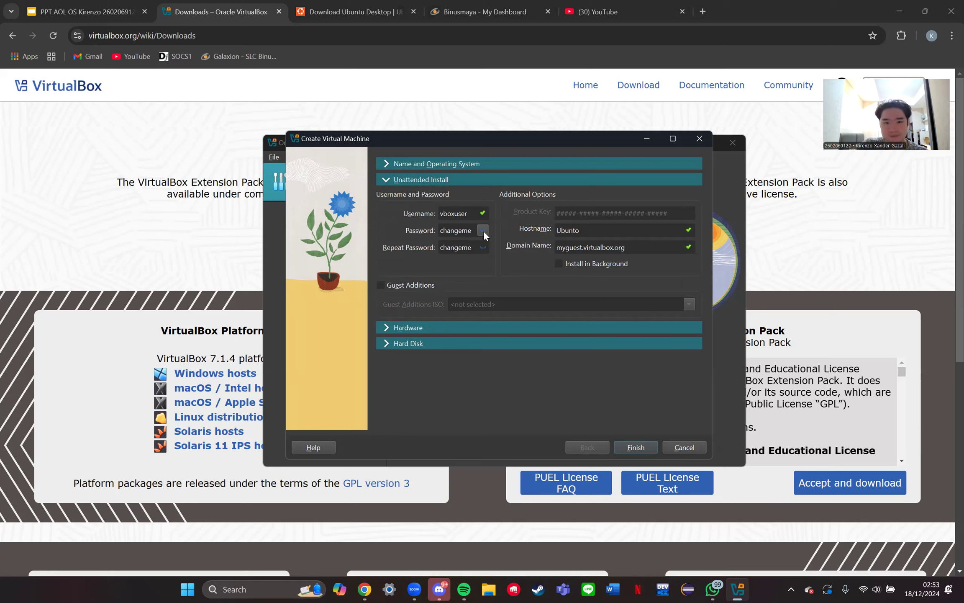
pyautogui.click(484, 231)
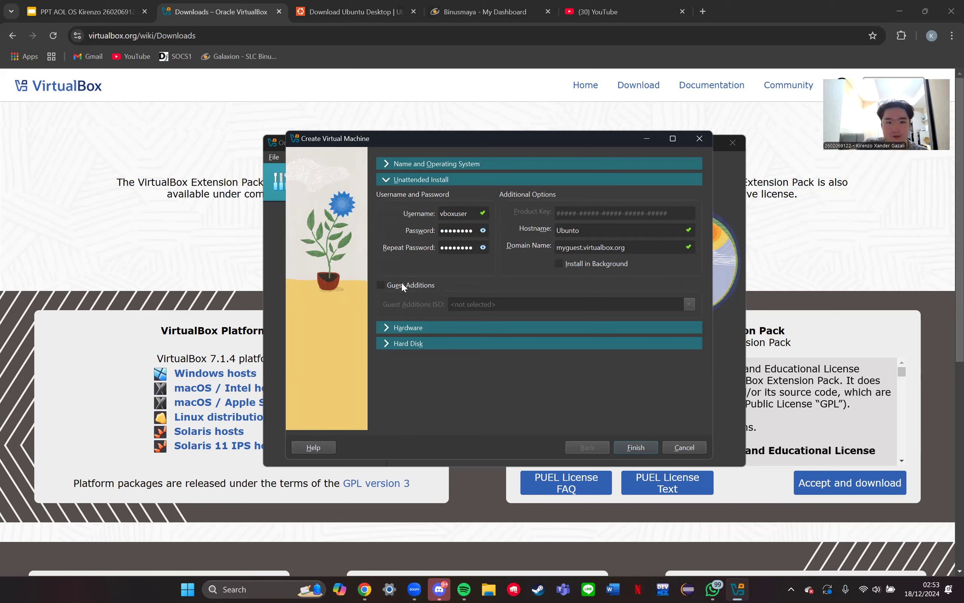
pyautogui.click(382, 284)
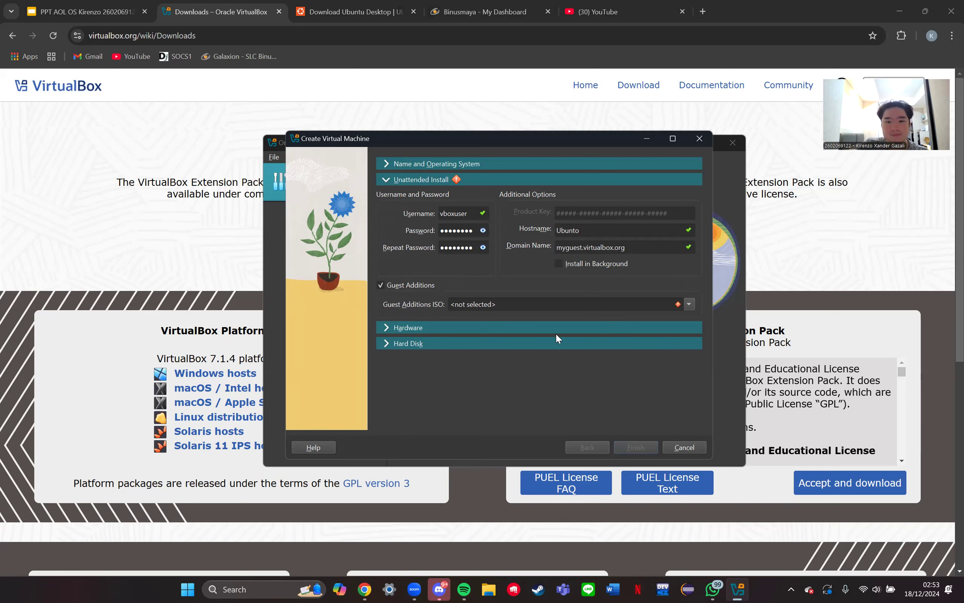
# Set the virtual machine's base memory to 4096 MB and its processors to 4, and review the hard disk settings
pyautogui.click(493, 327)
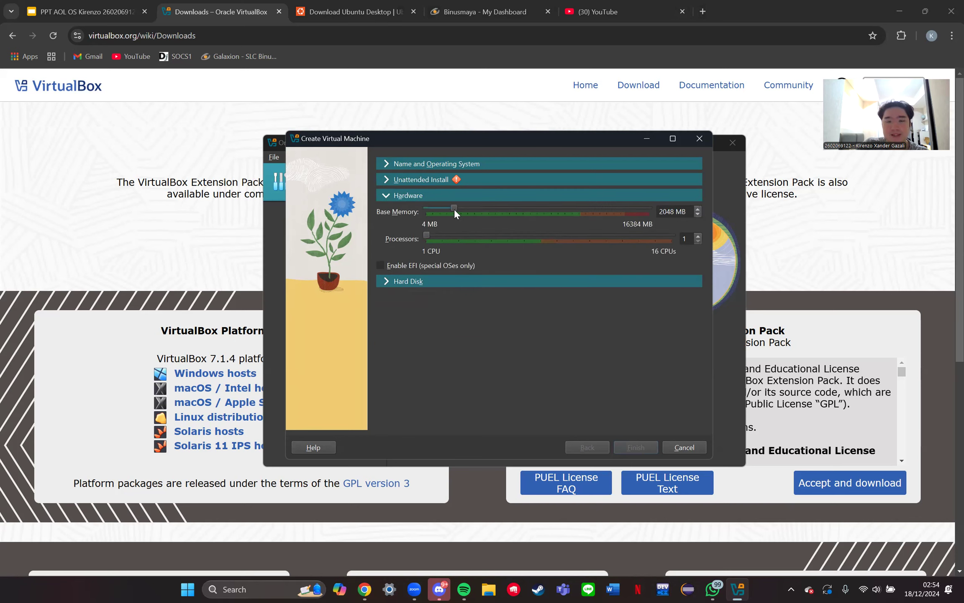
pyautogui.moveTo(455, 210); pyautogui.dragTo(482, 208)
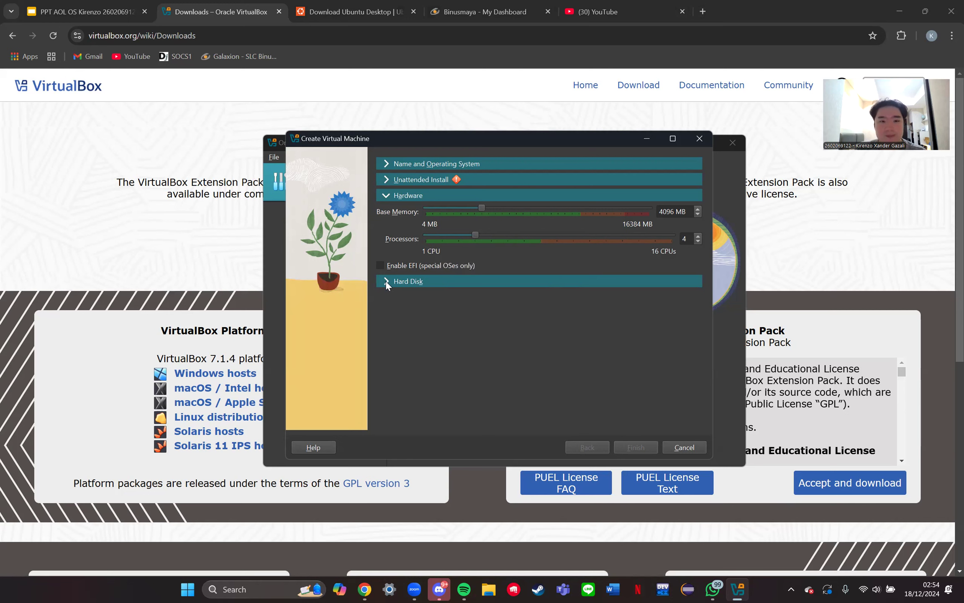
pyautogui.click(387, 279)
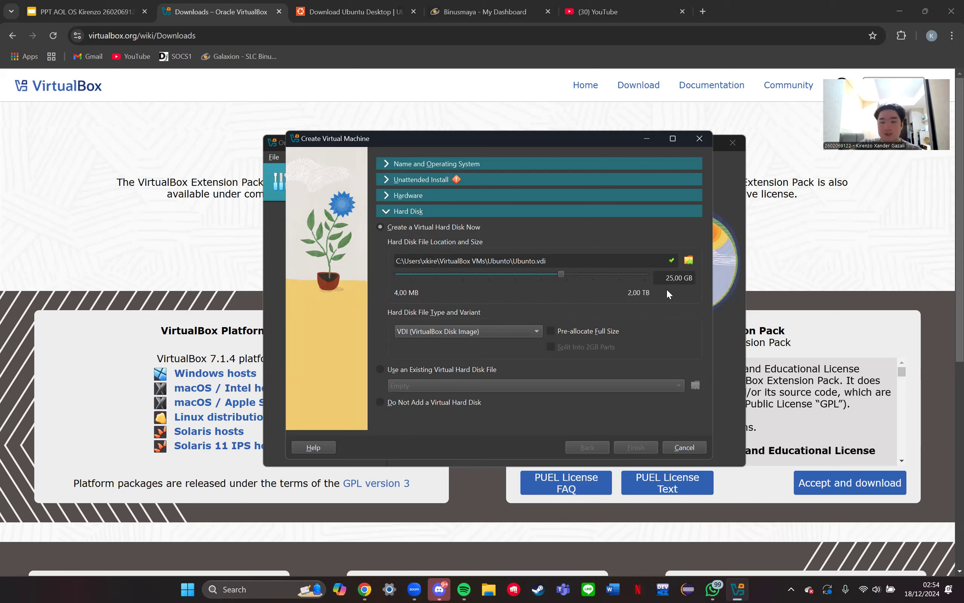
pyautogui.moveTo(610, 281)
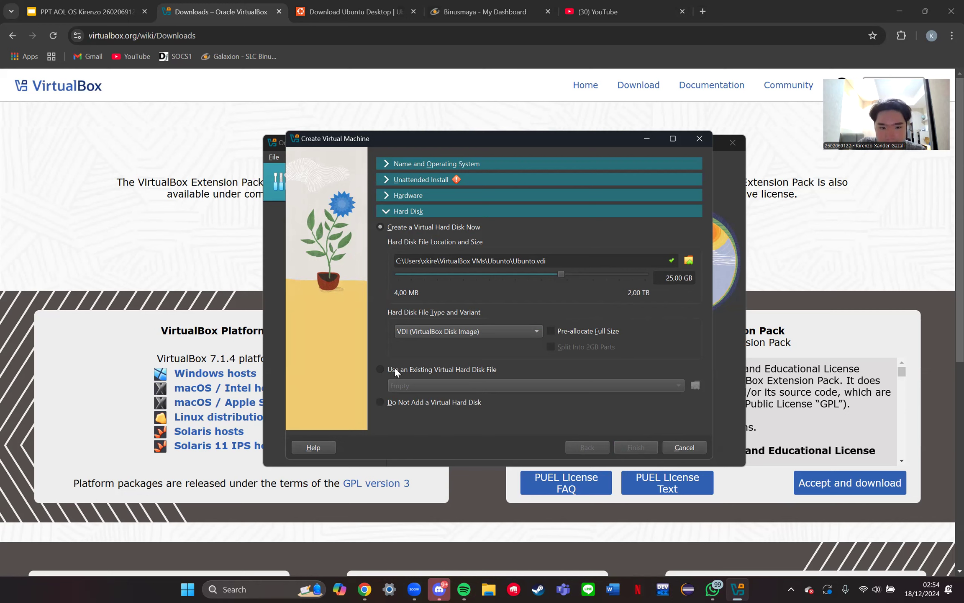
# Choose ubuntu-24.04.1-desktop-amd64.iso as the Guest Additions ISO and finish creating the virtual machine
pyautogui.click(403, 177)
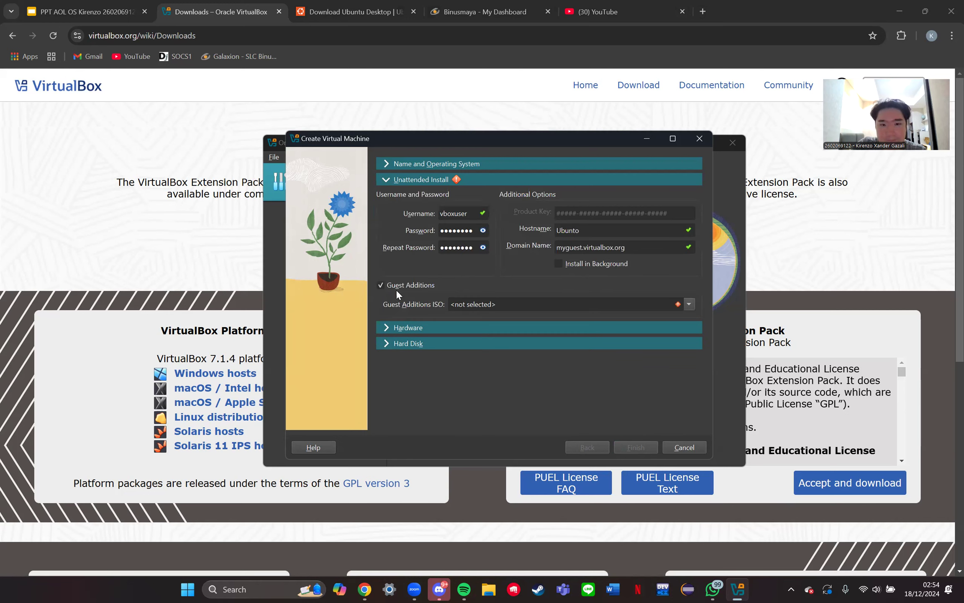
pyautogui.click(680, 304)
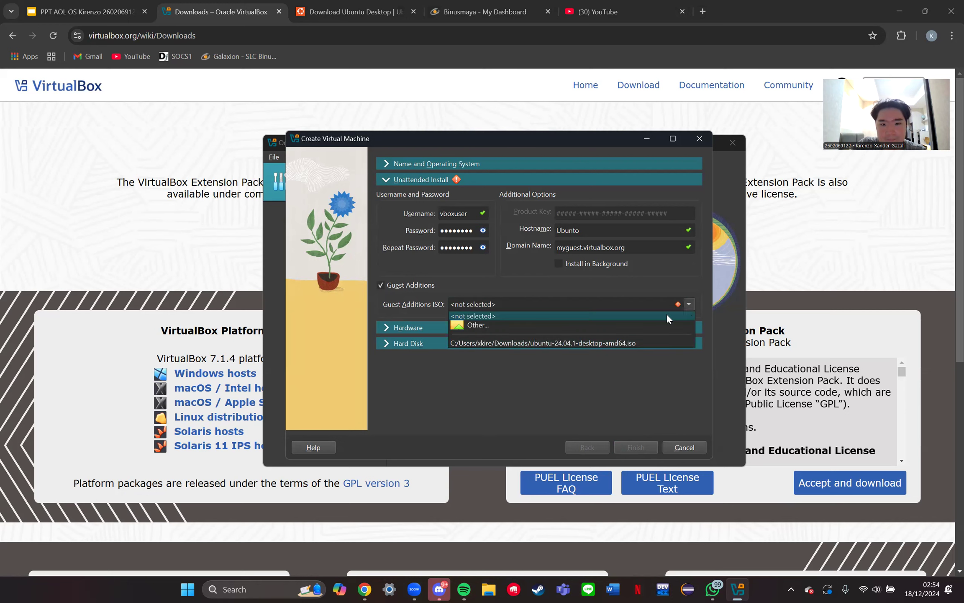
pyautogui.click(626, 341)
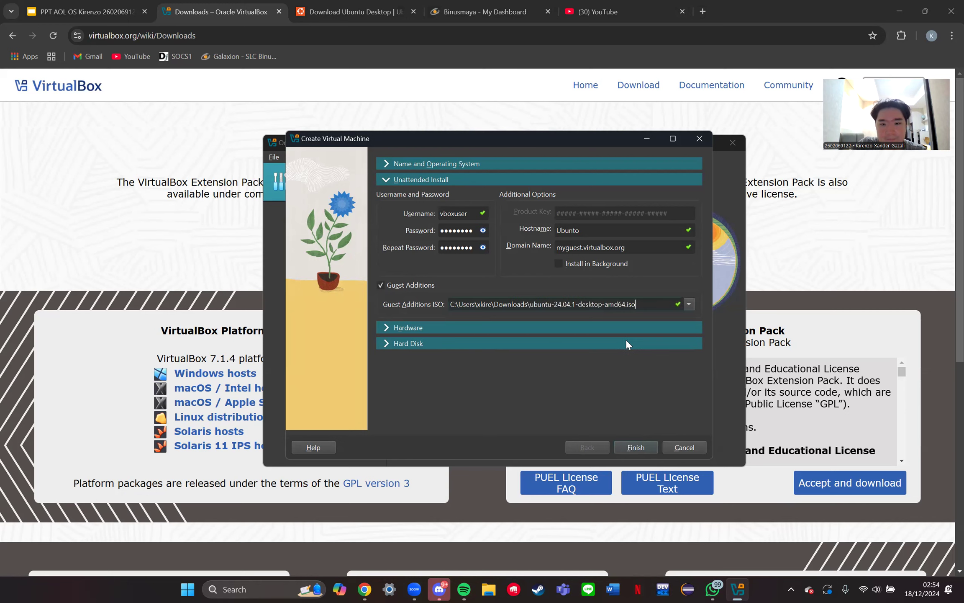
pyautogui.click(640, 446)
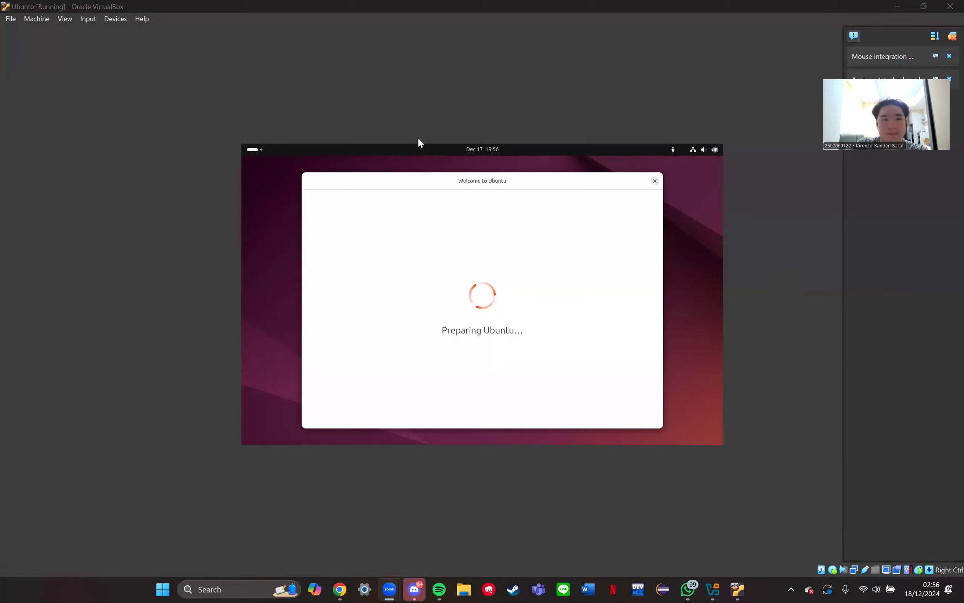
# Close the Welcome to Ubuntu installer window from the activities overview and dismiss all VirtualBox notifications
pyautogui.click(257, 153)
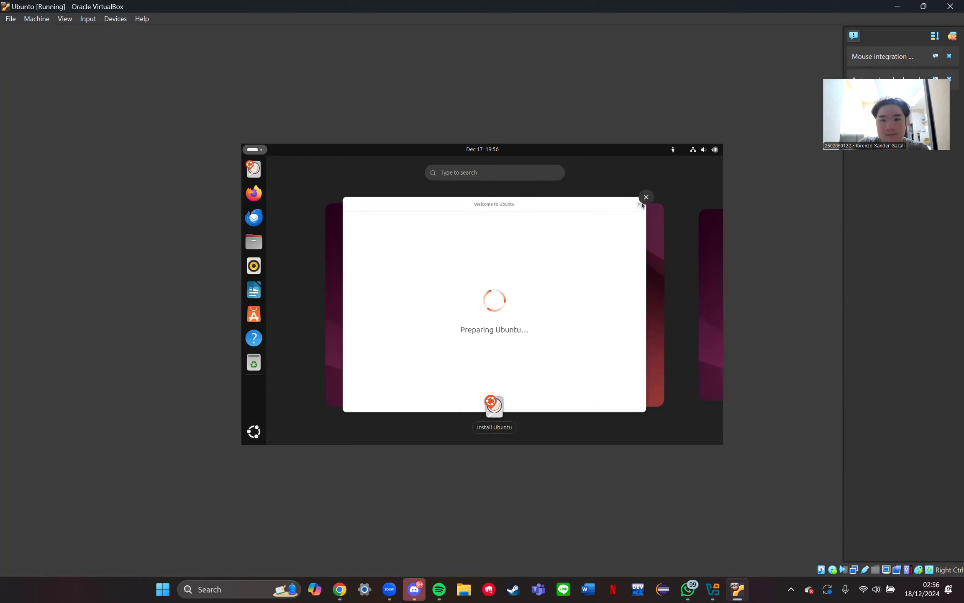
pyautogui.click(647, 200)
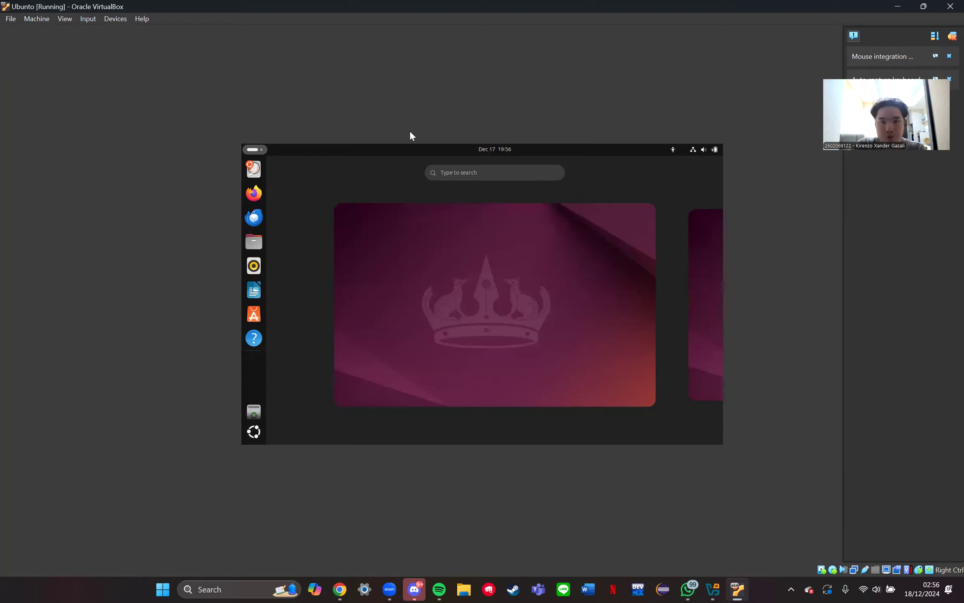
pyautogui.click(952, 38)
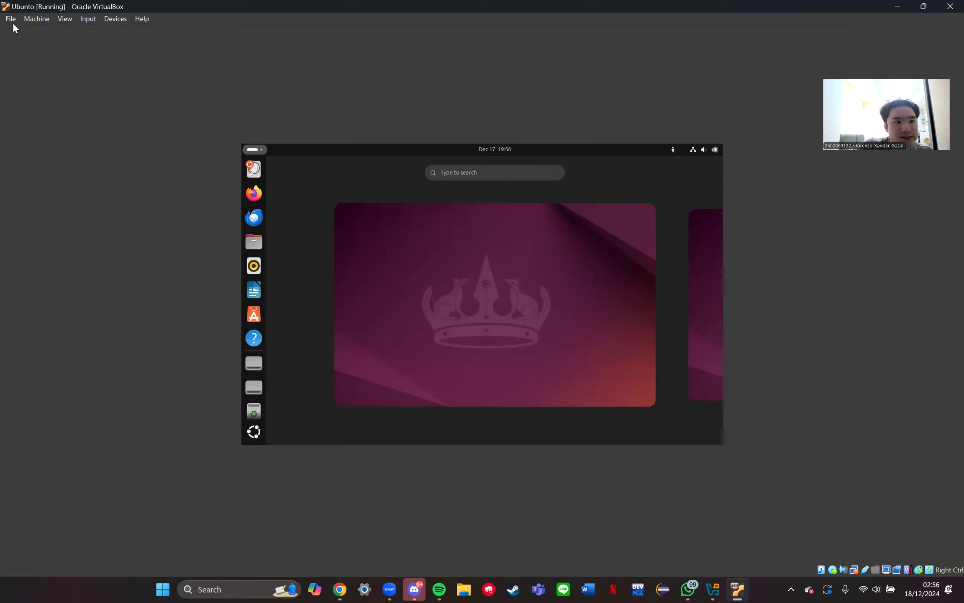
# Toggle Auto-resize Guest Display and switch the virtual machine to full-screen mode
pyautogui.click(65, 20)
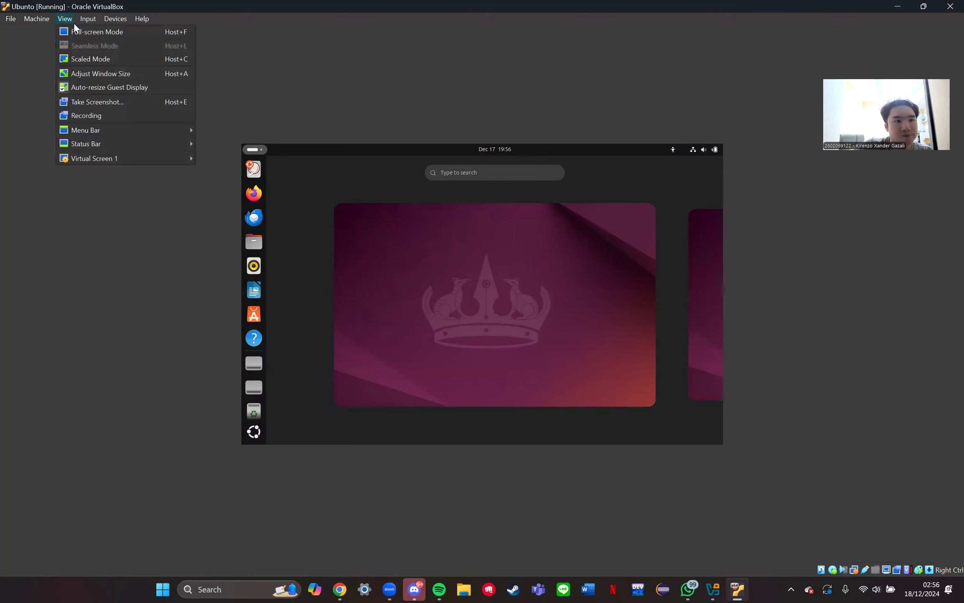
pyautogui.click(110, 89)
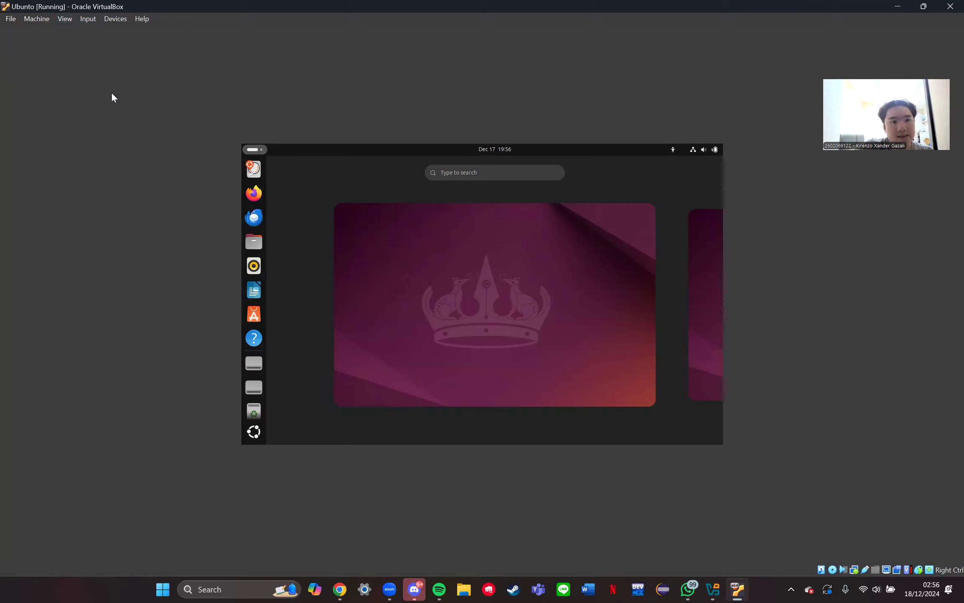
pyautogui.click(71, 20)
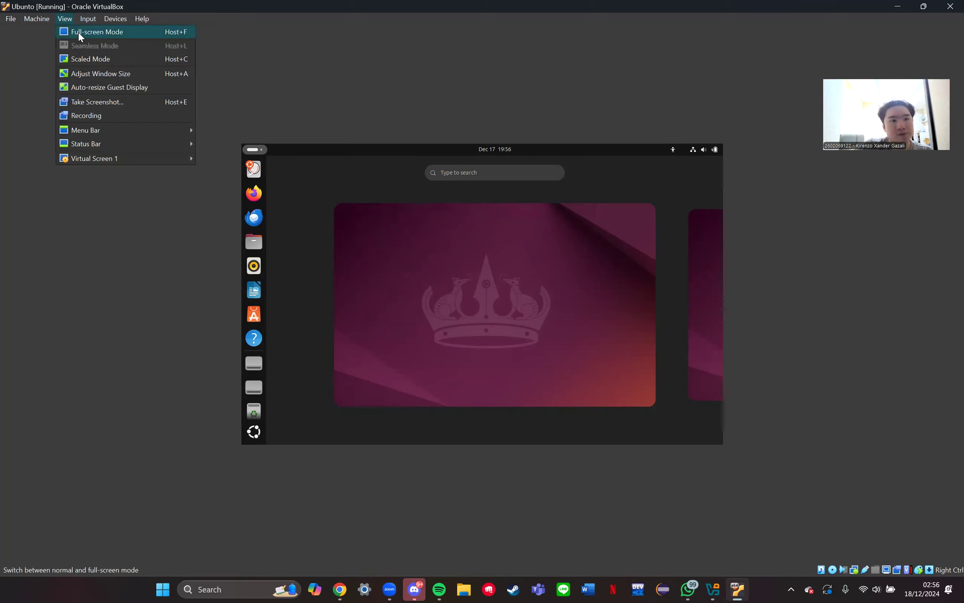
pyautogui.click(80, 36)
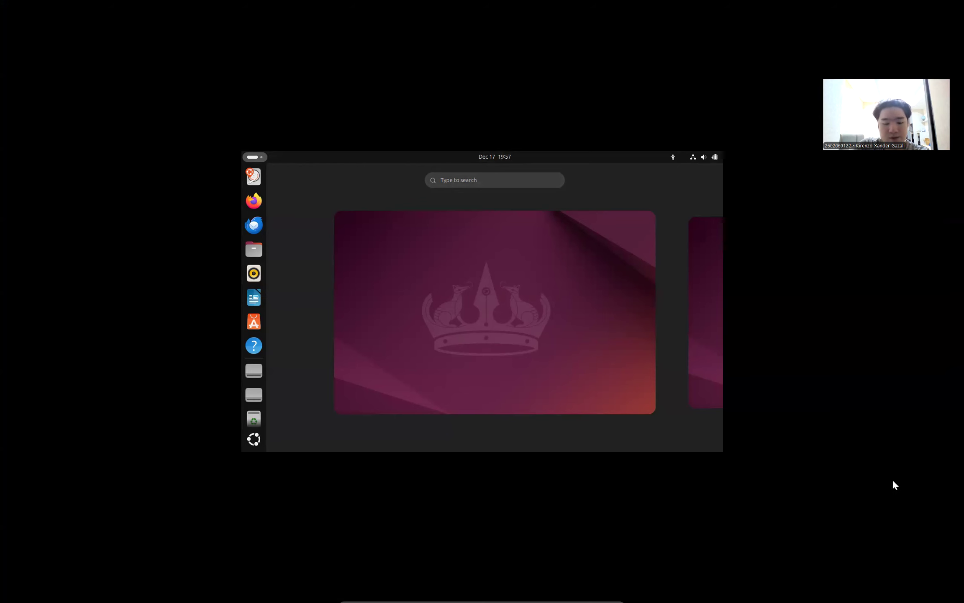
# Return to the running Ubunto virtual machine in windowed view and examine its file, machine, view and device commands, including optical drive, audio and USB options
pyautogui.hotkey('alt', 'Tab')
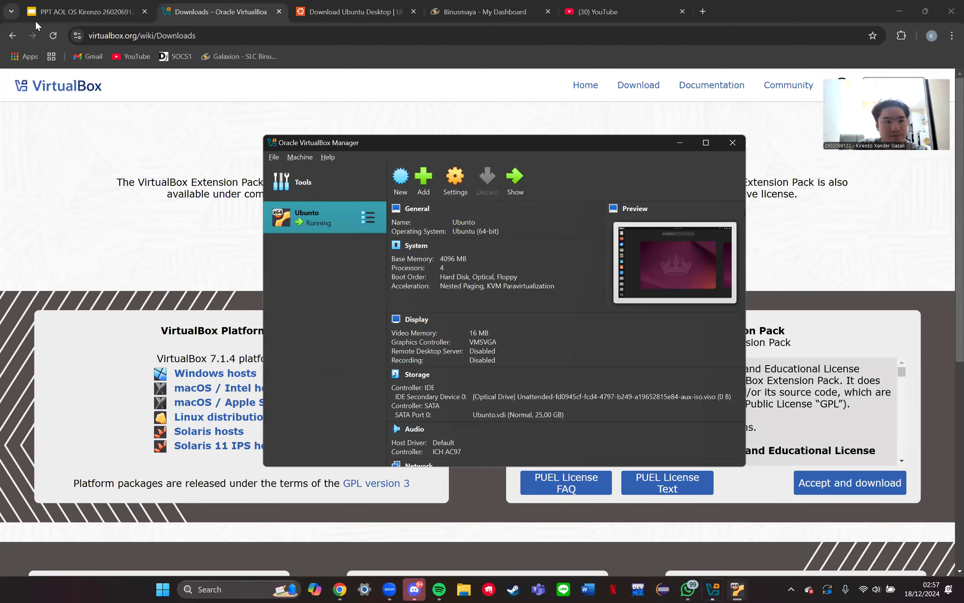
pyautogui.hotkey('alt', 'Tab')
pyautogui.click(13, 19)
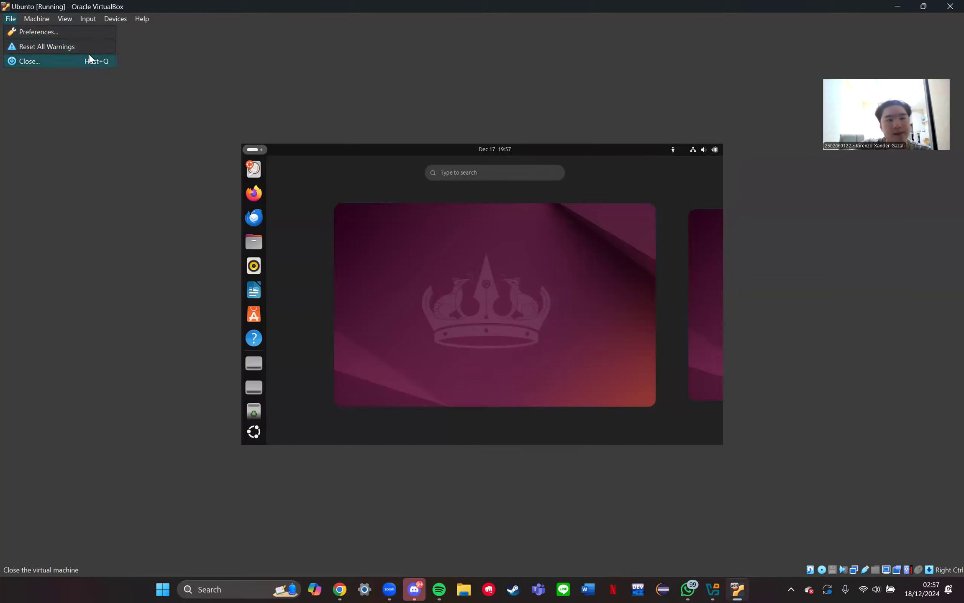
pyautogui.click(43, 18)
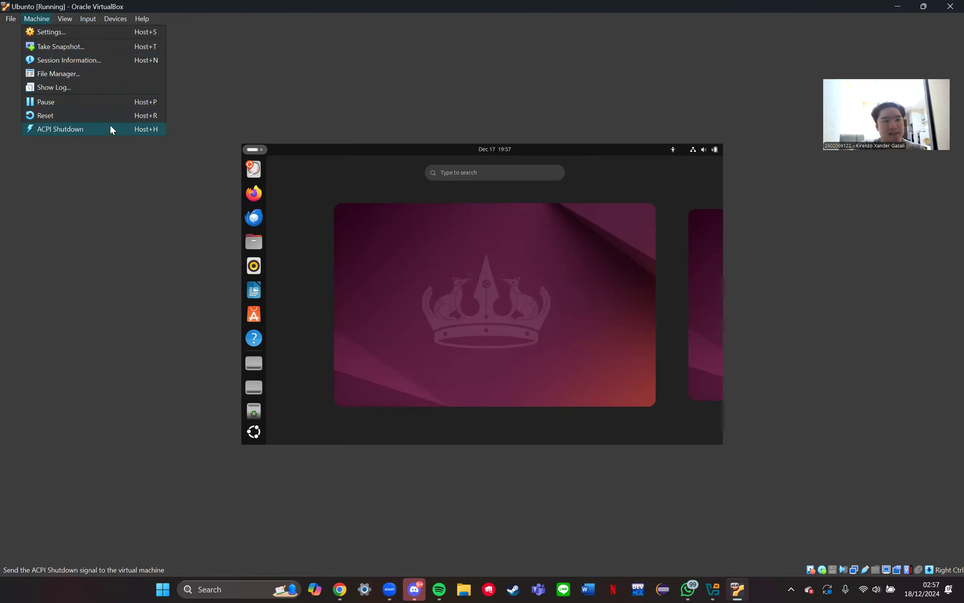
pyautogui.moveTo(65, 19)
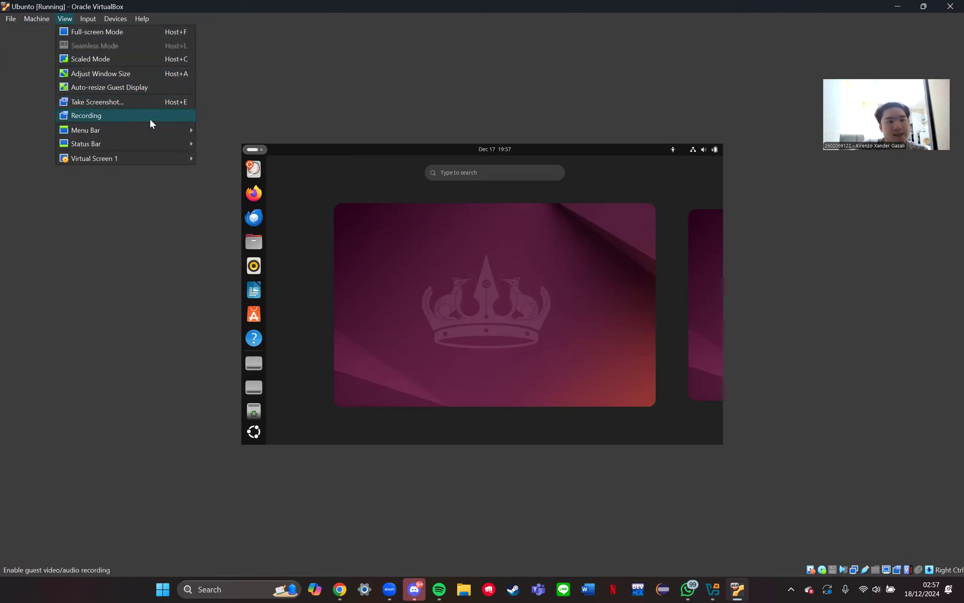
pyautogui.moveTo(94, 25)
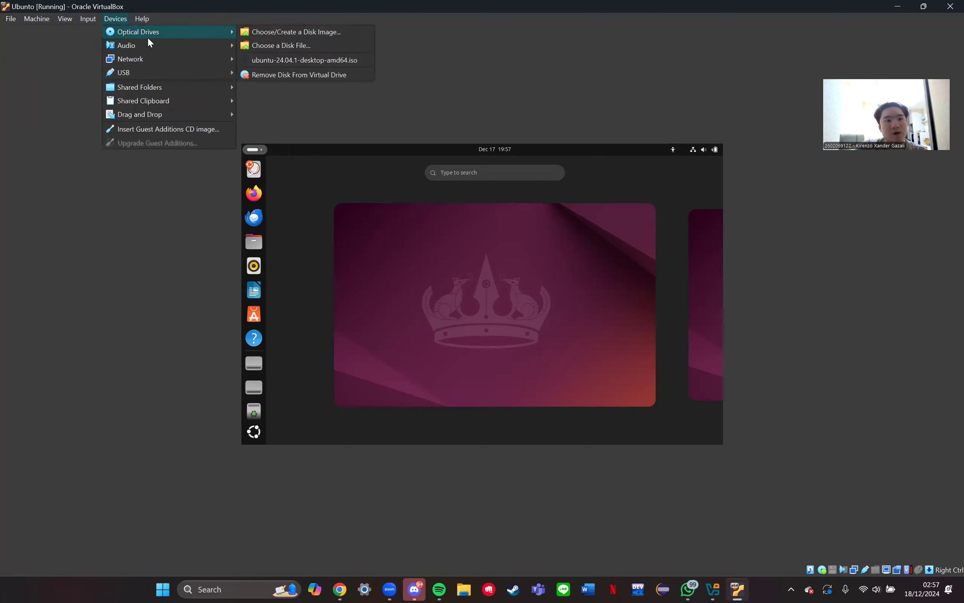
pyautogui.moveTo(202, 45)
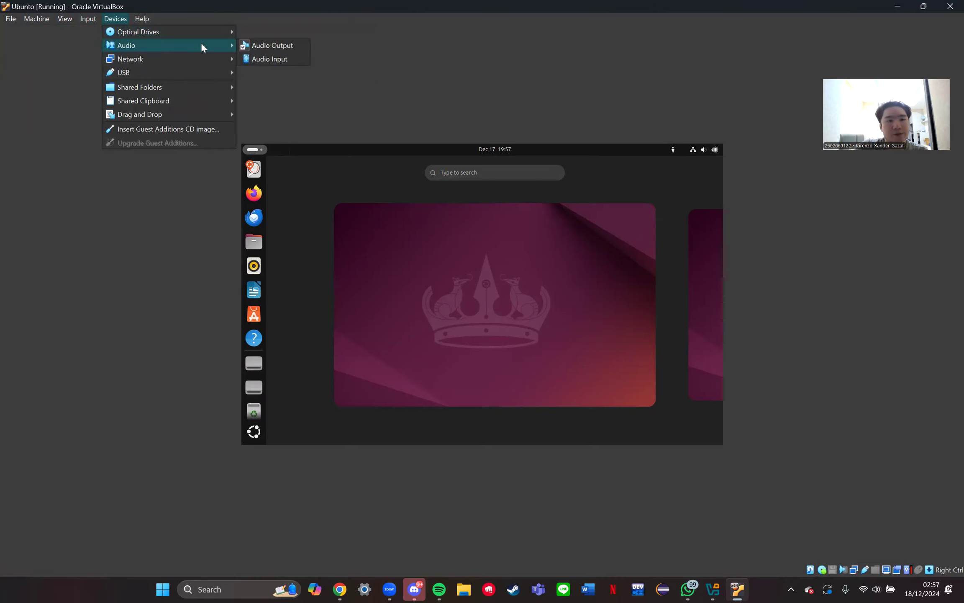
pyautogui.moveTo(200, 77)
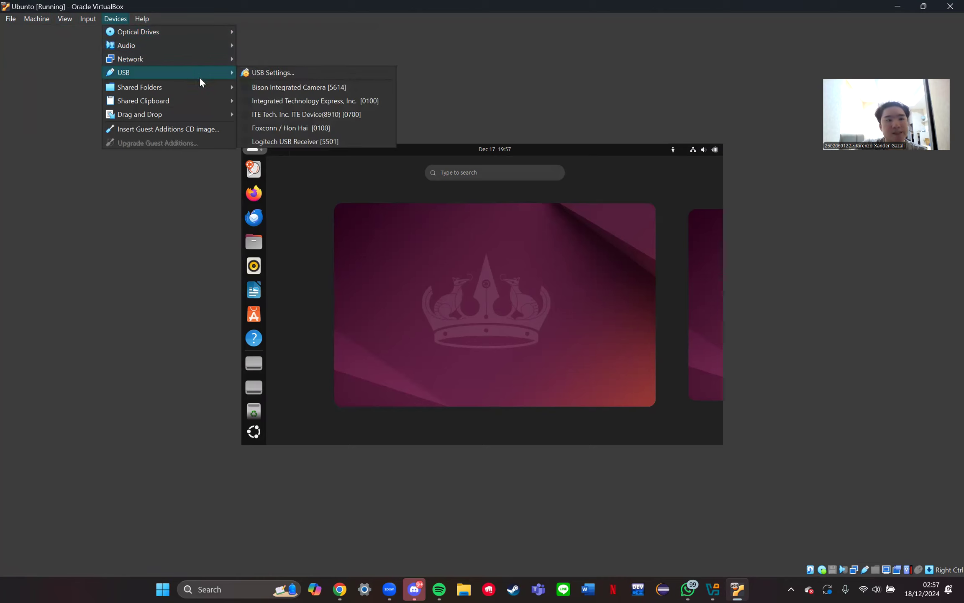